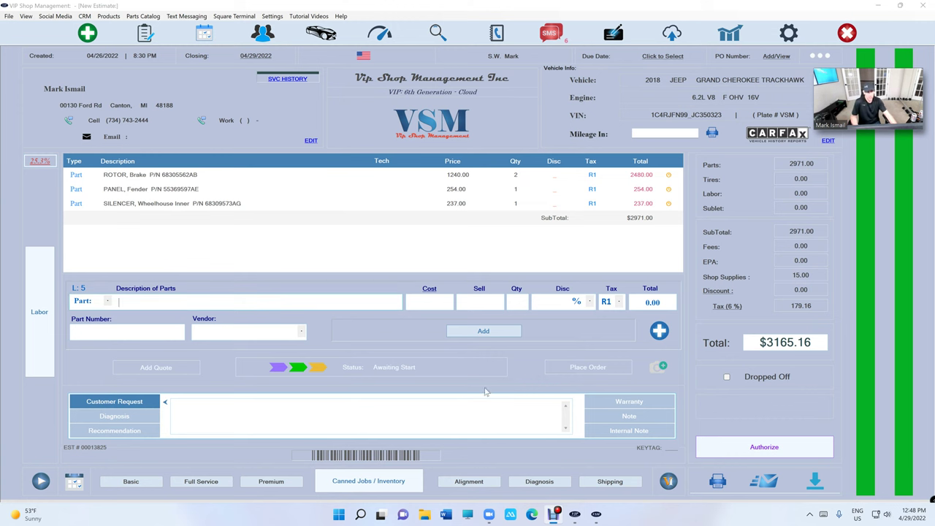
Step: Clear all parts and labor from the estimate, then launch the RepairLink dealer catalog
left_click(657, 188)
left_click(820, 56)
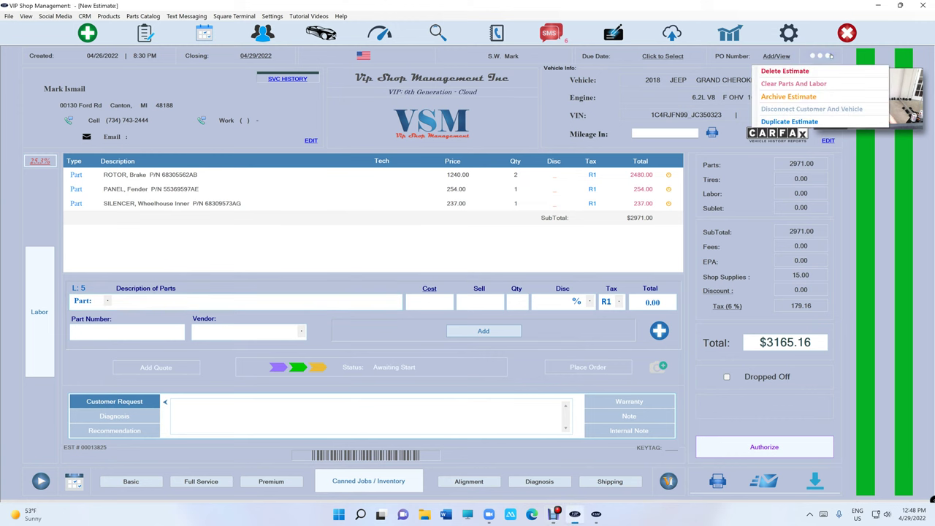
left_click(790, 97)
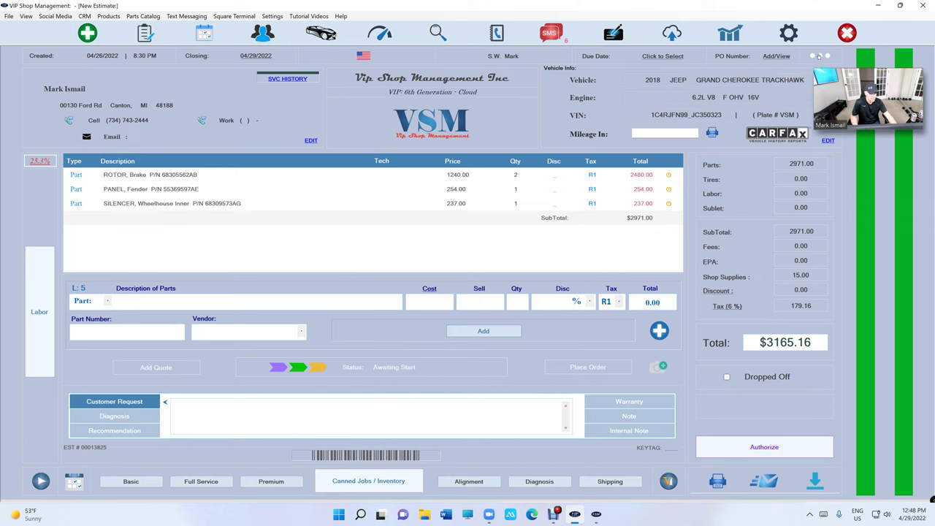
left_click(820, 55)
left_click(784, 84)
left_click(562, 264)
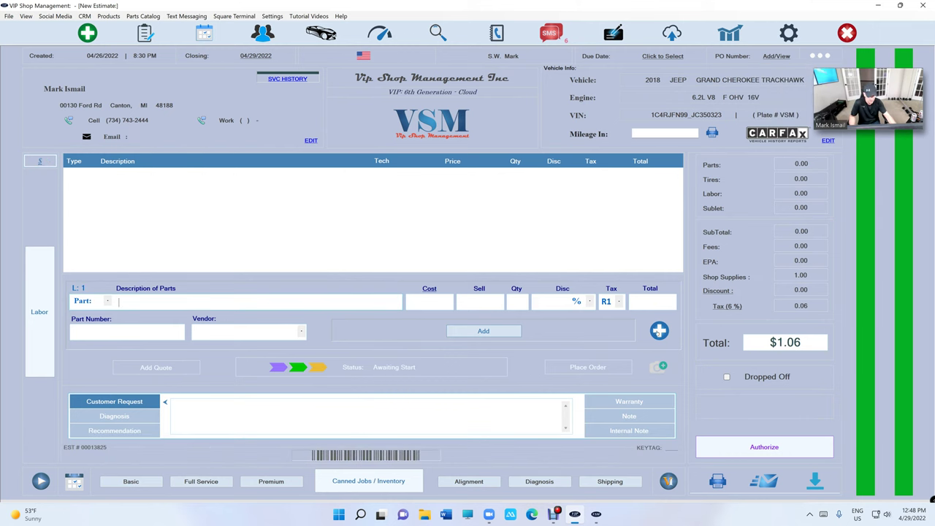
left_click(659, 330)
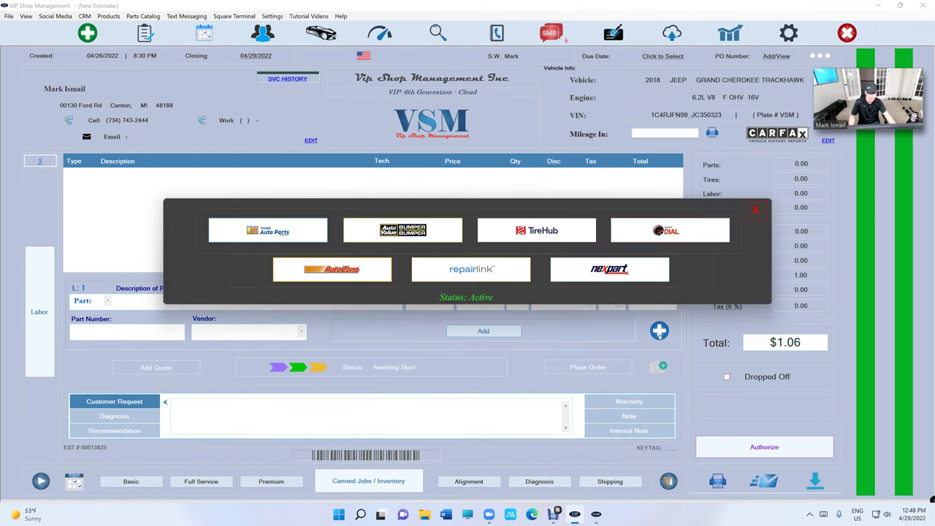
left_click(491, 276)
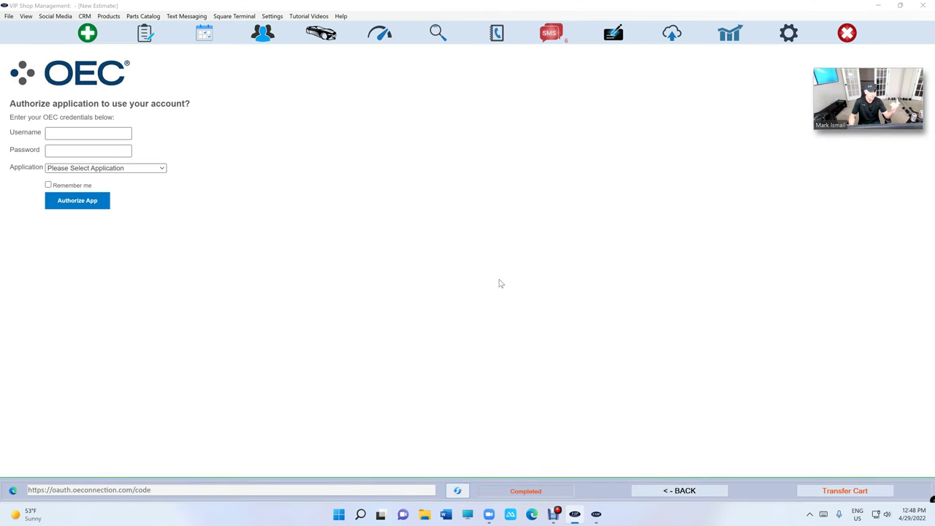
Step: Choose VIP Shop Management System as the application, enter the username and password, and authorize
left_click(141, 168)
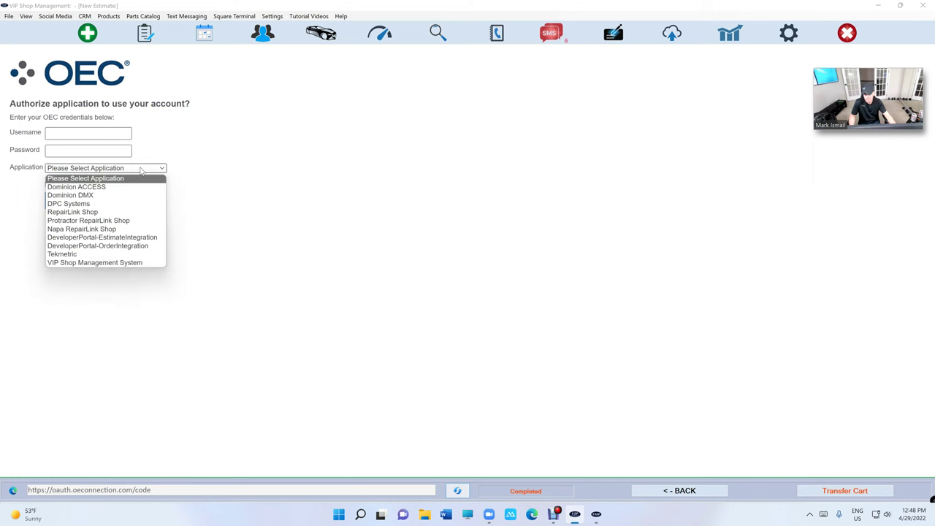
left_click(113, 266)
left_click(92, 135)
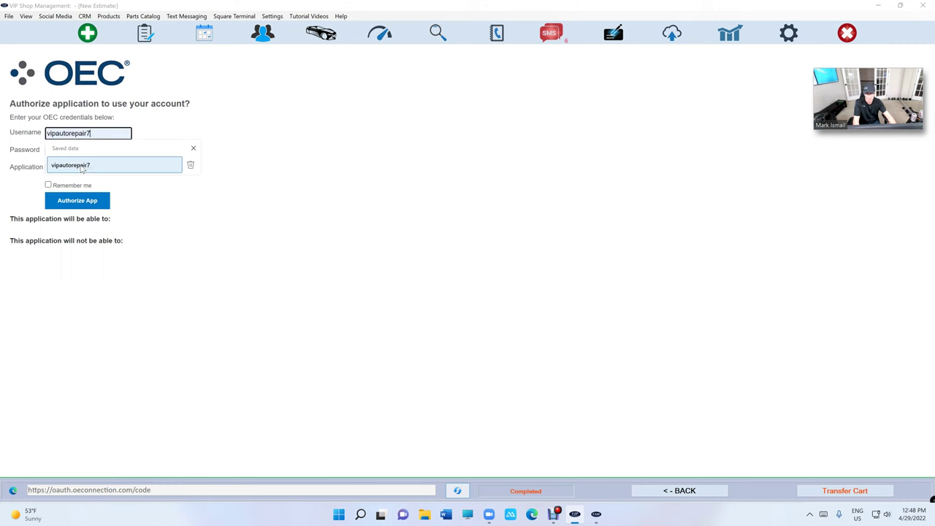
left_click(70, 165)
key("Tab")
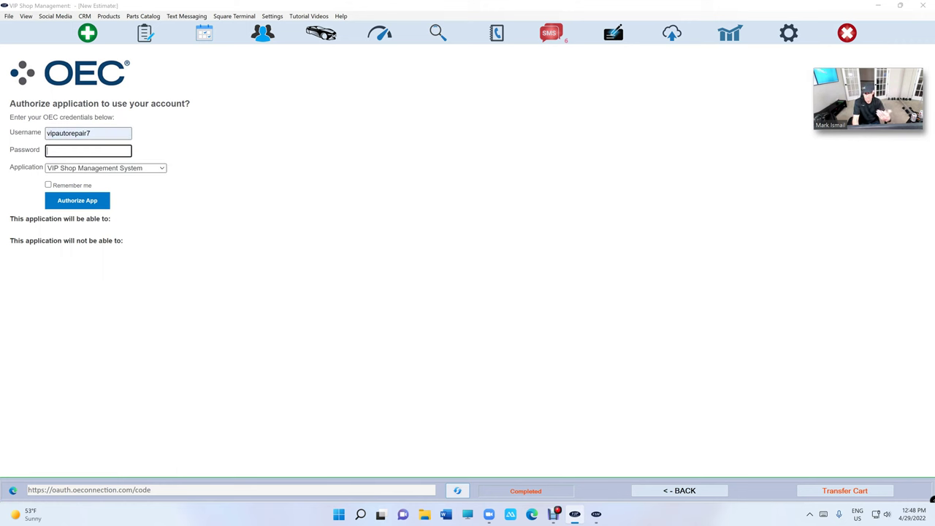
type("••")
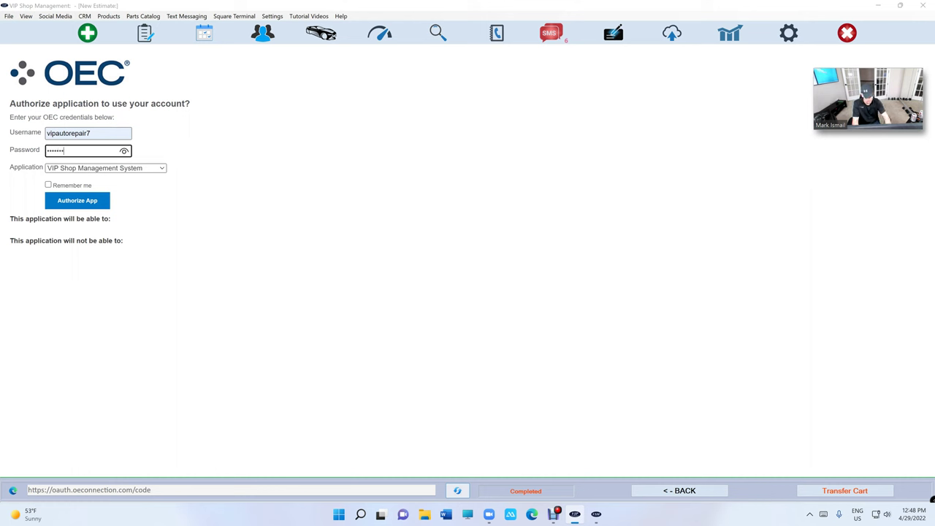
key("BackSpace")
key("BackSpace")
key("BackSpace")
key("BackSpace")
key("BackSpace")
key("BackSpace")
type("•••")
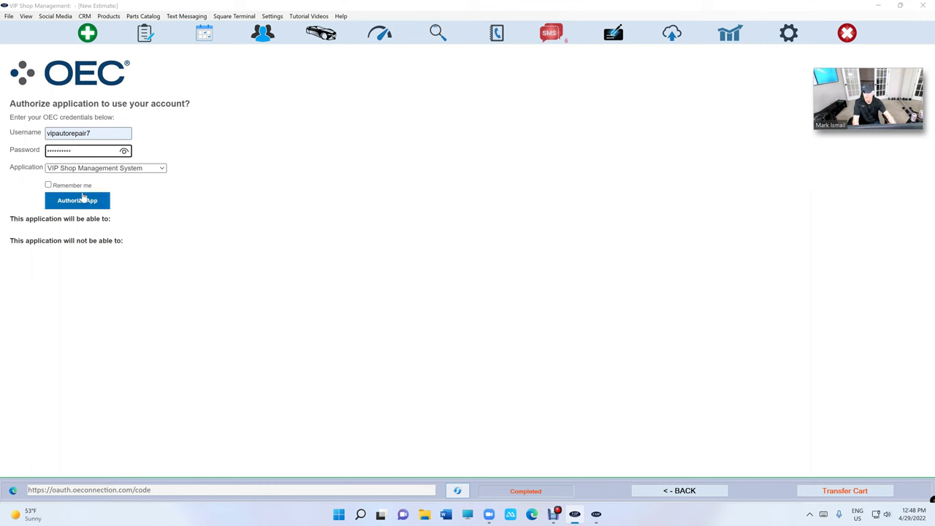
left_click(81, 200)
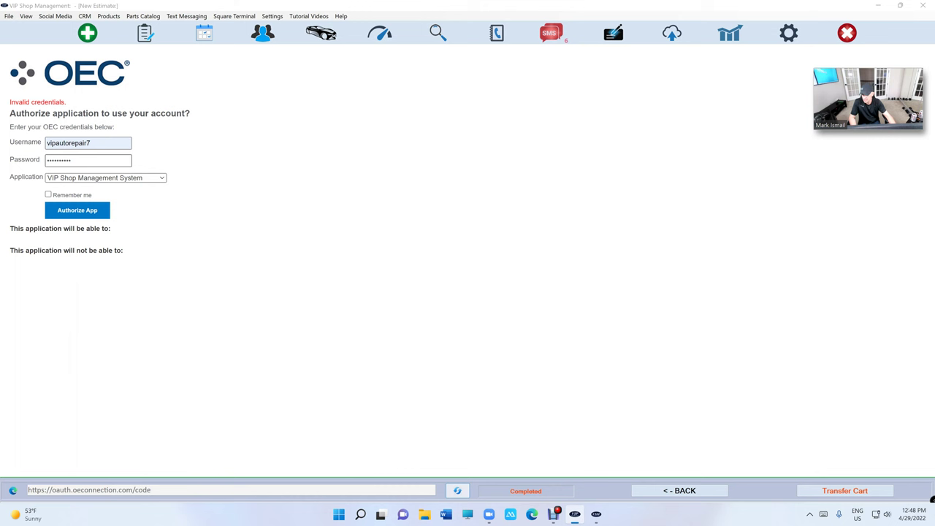
Step: Replace the rejected password with the correct one
left_click_drag(72, 160, 30, 165)
key("BackSpace")
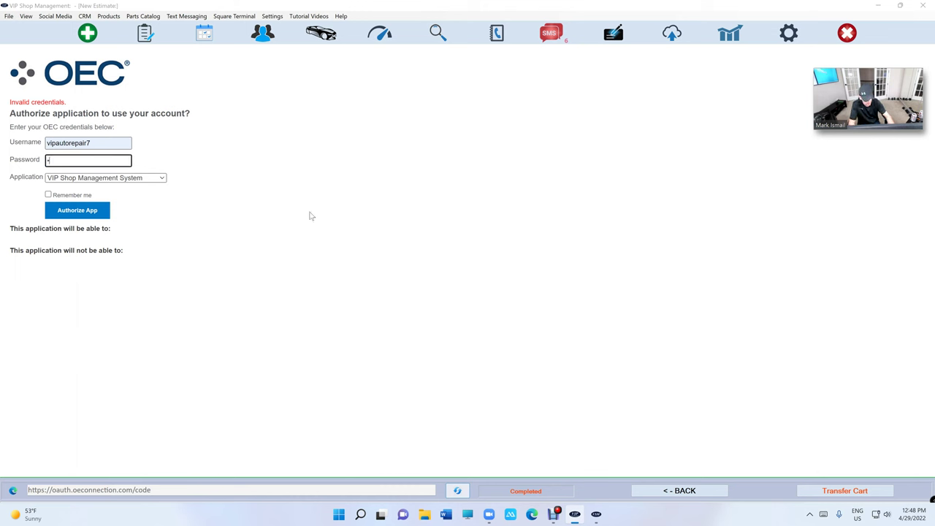
type("••")
Step: Authorize with the corrected password, then return to the estimate and relaunch RepairLink for the 2018 Grand Cherokee
left_click(87, 212)
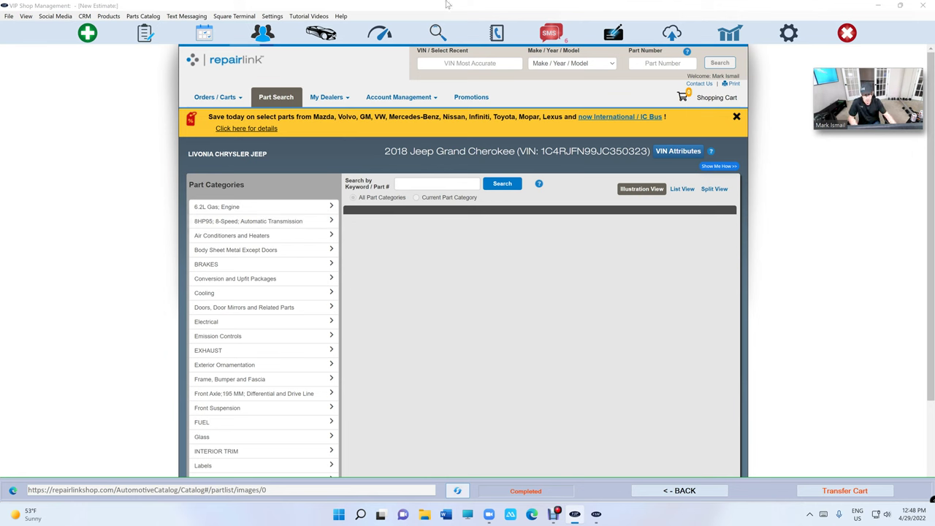
left_click_drag(435, 151, 465, 151)
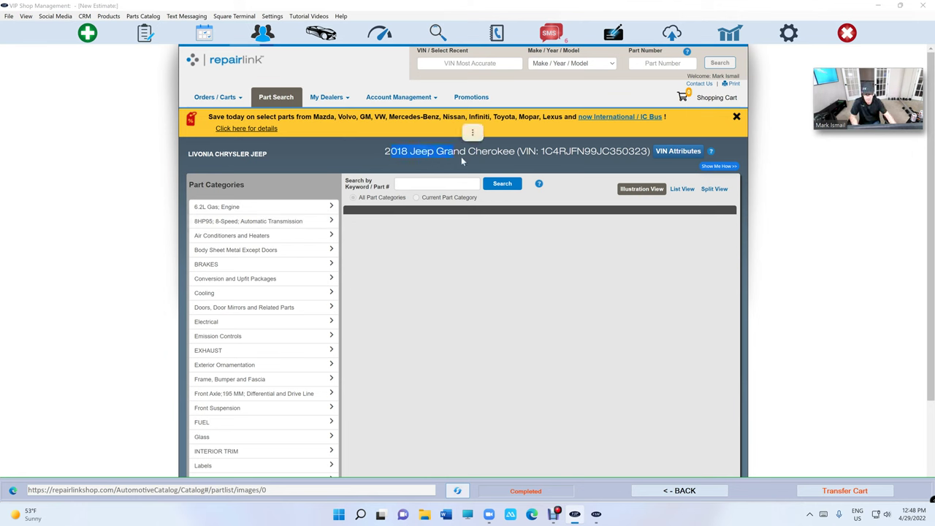
left_click(650, 495)
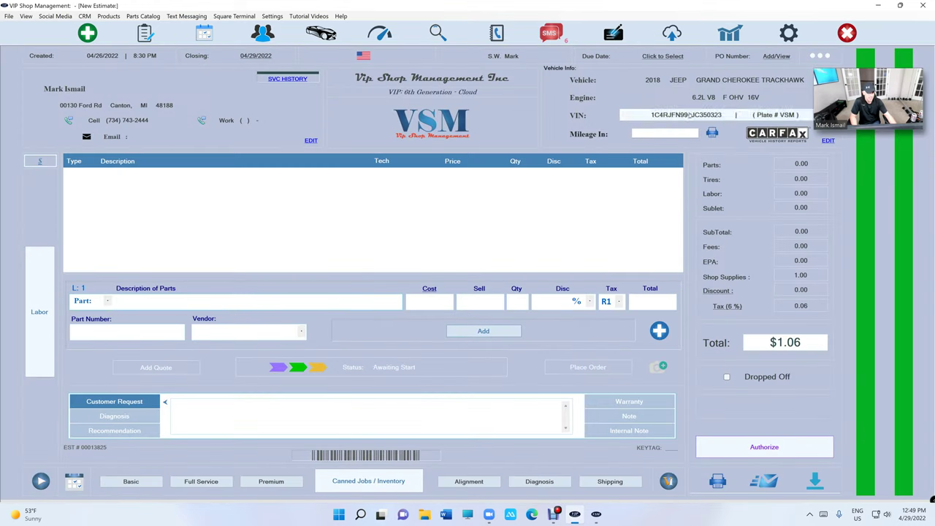
left_click(658, 331)
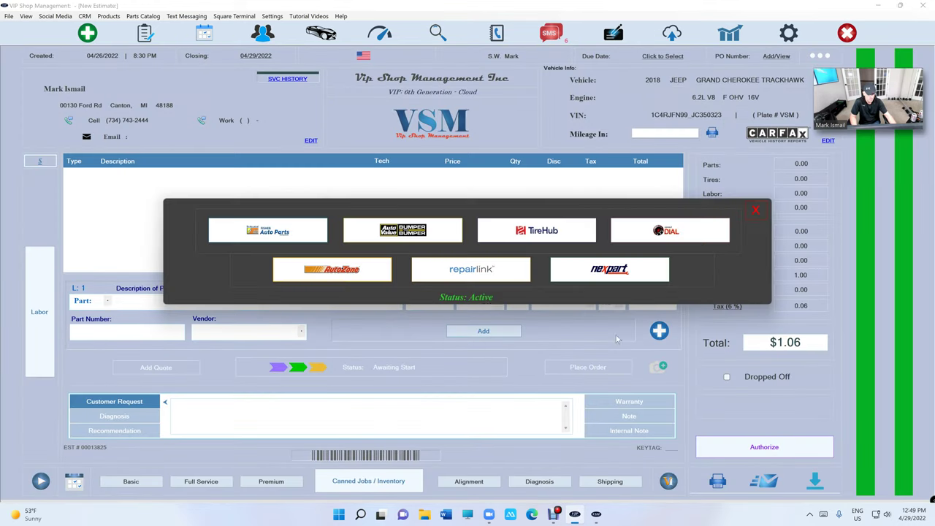
left_click(455, 267)
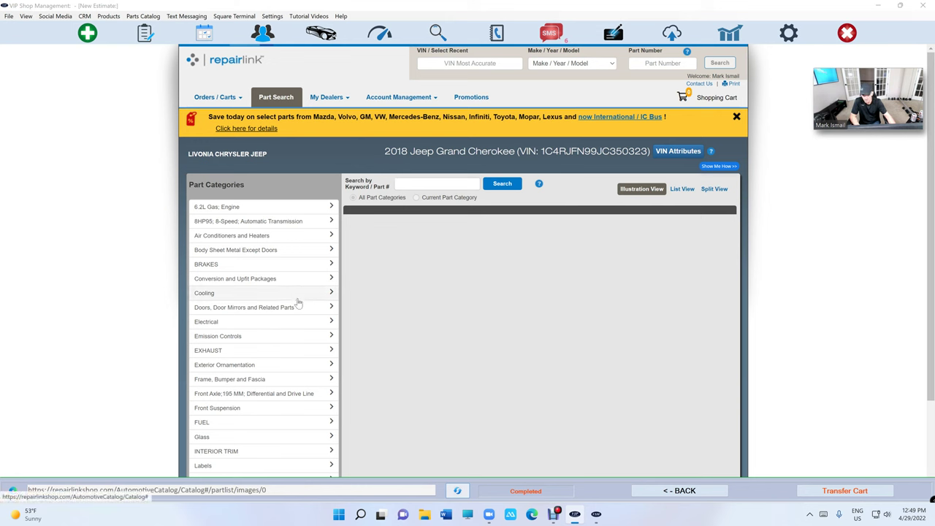
Step: Add two front brake rotors (callout 12, Brakes, Front) to the cart and transfer it
left_click(269, 267)
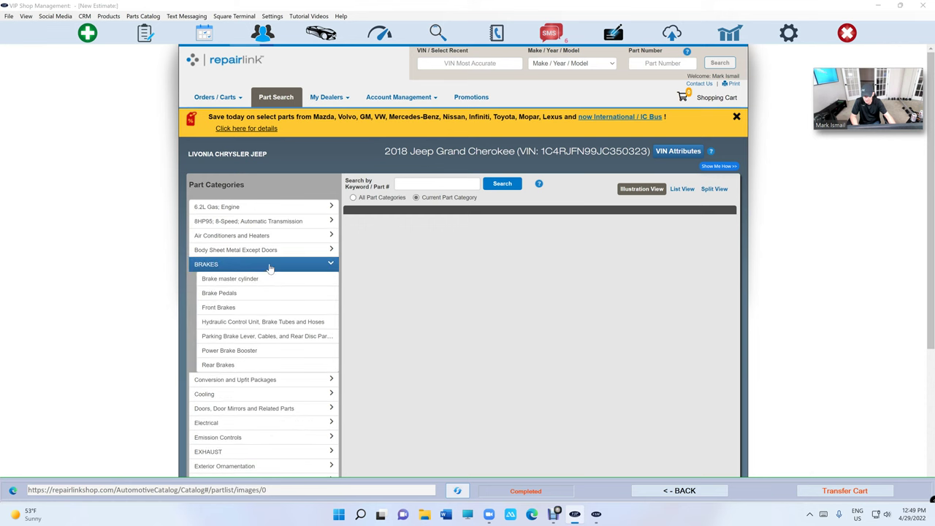
left_click(266, 310)
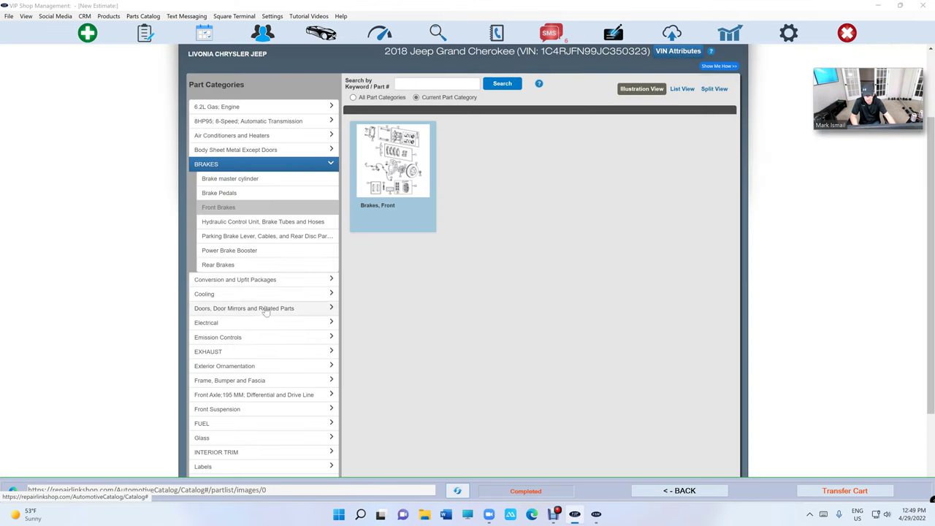
left_click(358, 124)
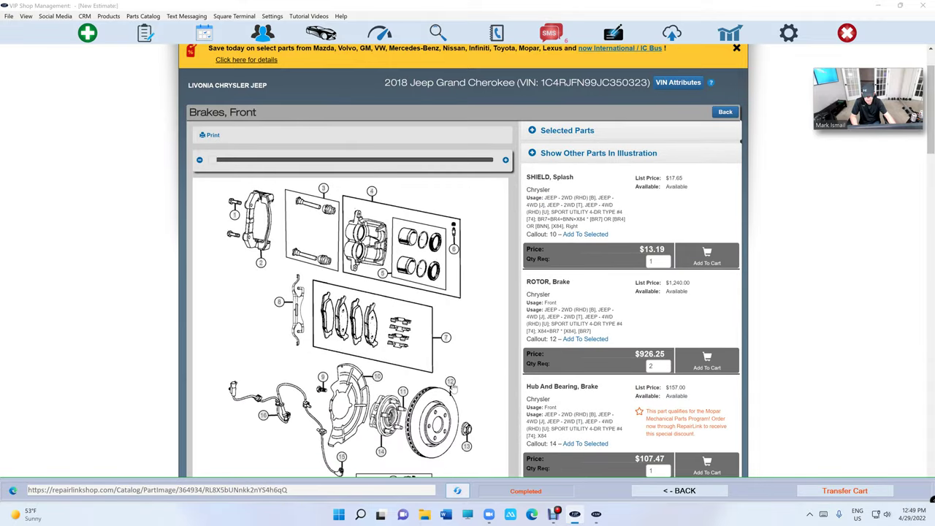
left_click(450, 382)
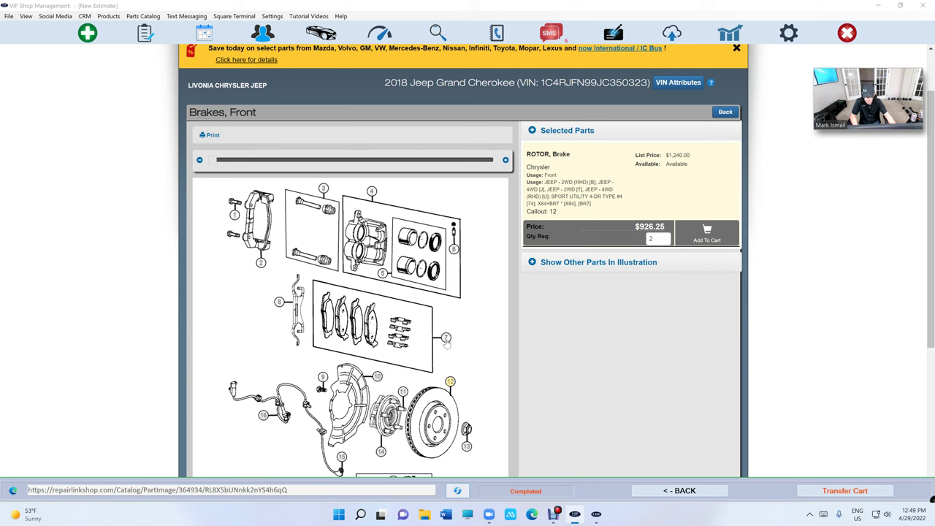
left_click(446, 340)
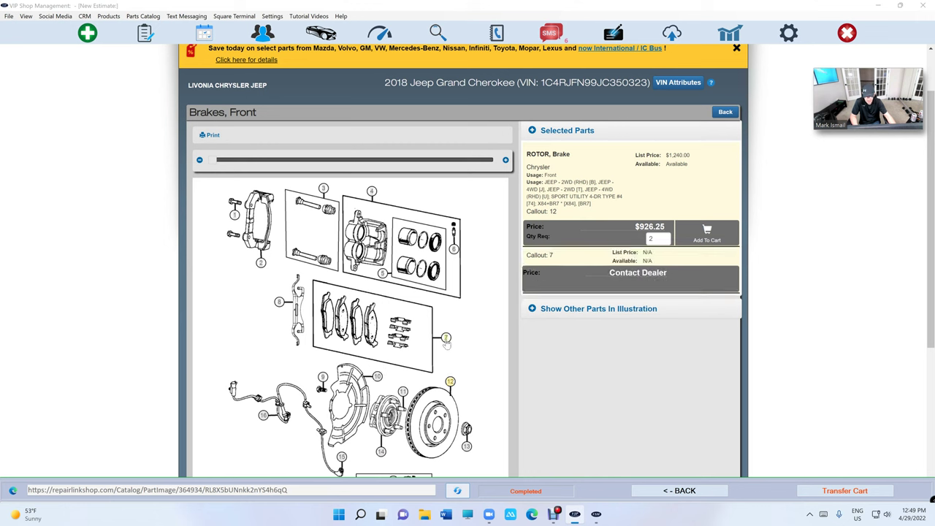
left_click(446, 340)
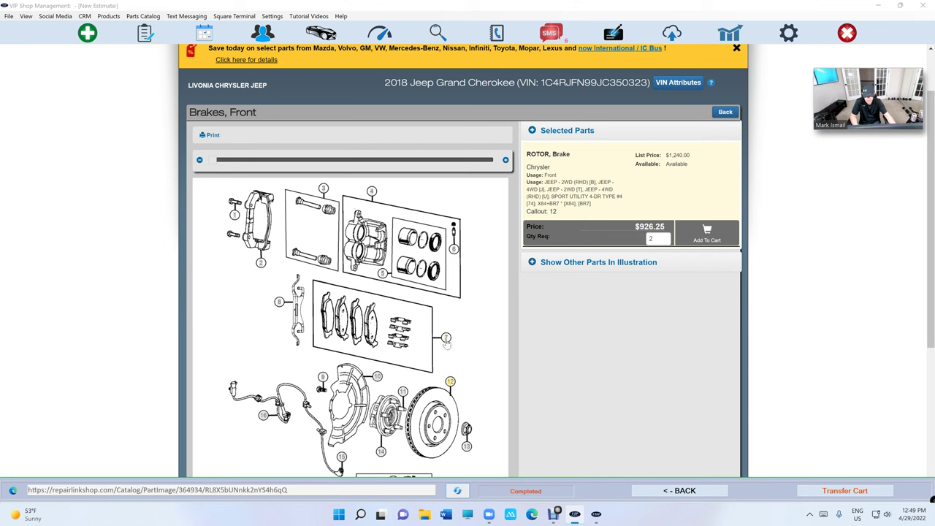
left_click(715, 239)
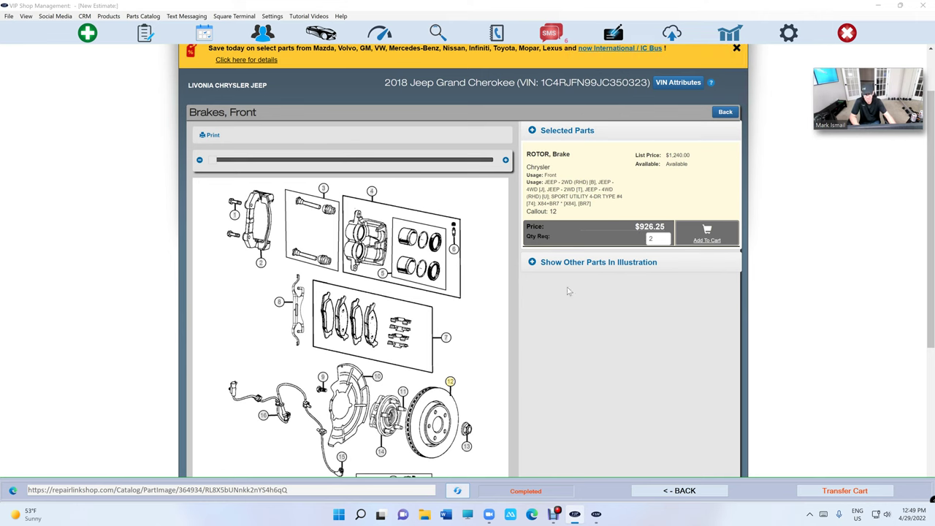
left_click(832, 490)
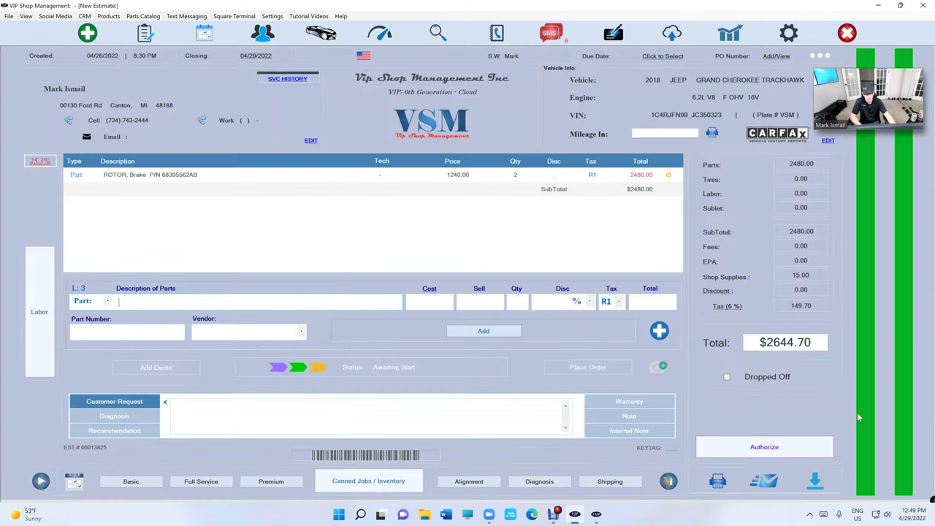
Step: Review the brake rotor line unchanged, then view the parts cart showing the two rotors totaling $1852.50
left_click(220, 175)
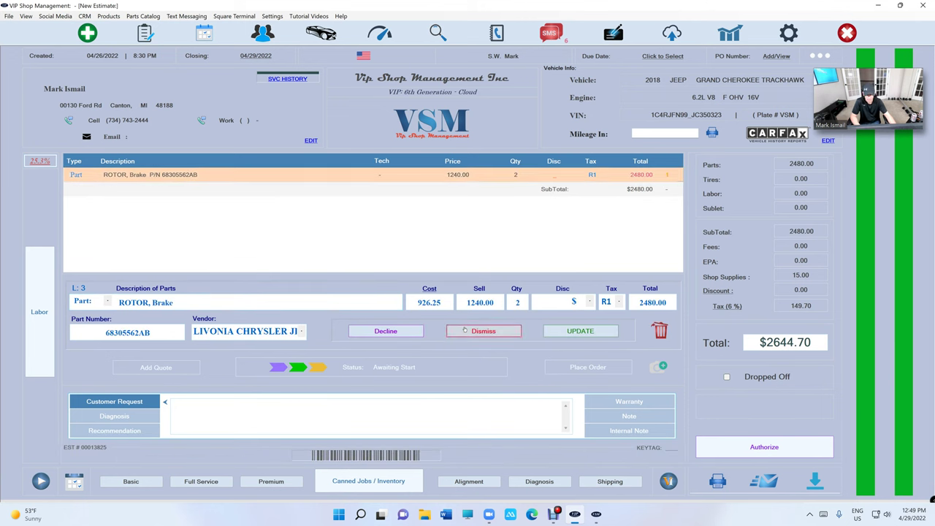
left_click(464, 331)
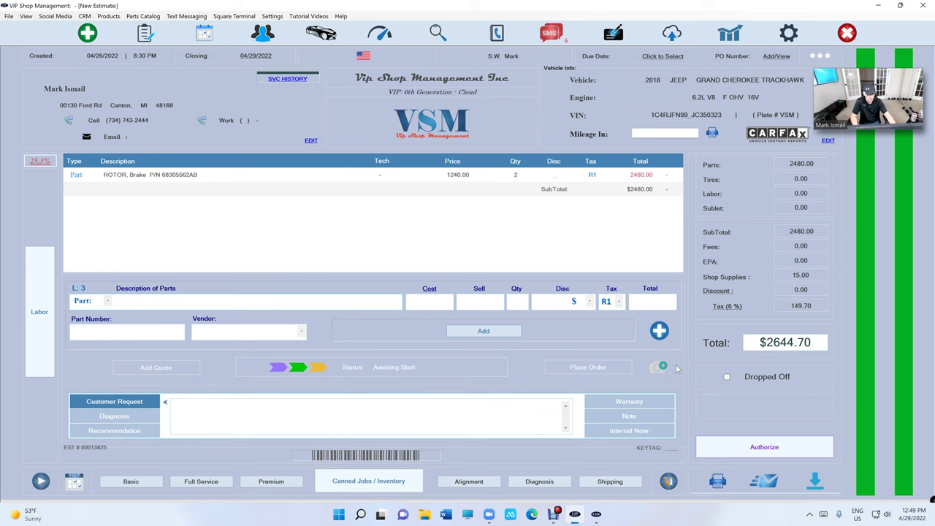
left_click(601, 367)
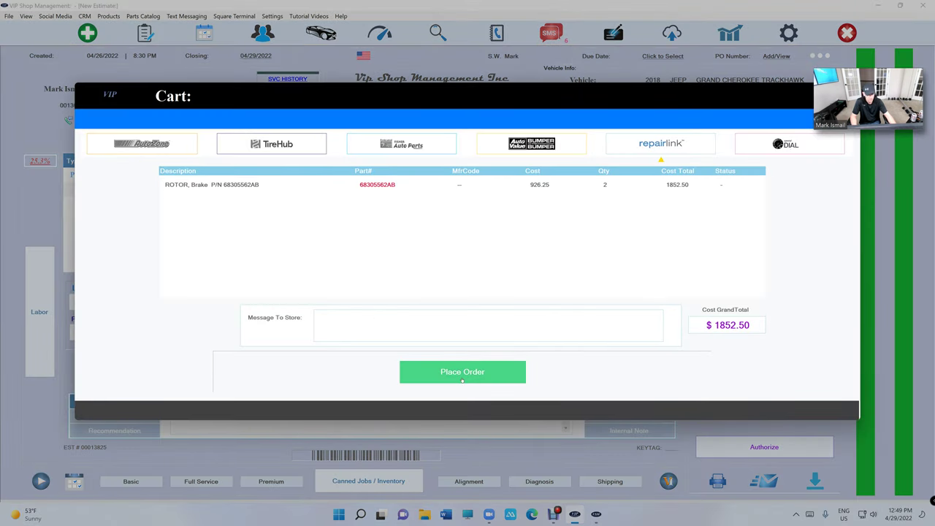
Step: Close the parts cart and bring up the vendor chooser with TireHub, AutoZone, RepairLink and Nexpart
left_click(833, 95)
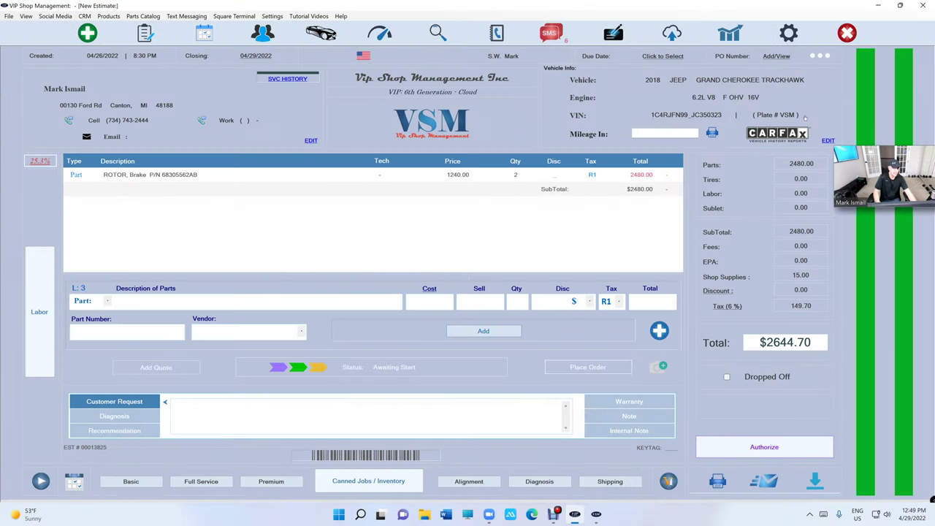
left_click_drag(874, 168, 814, 105)
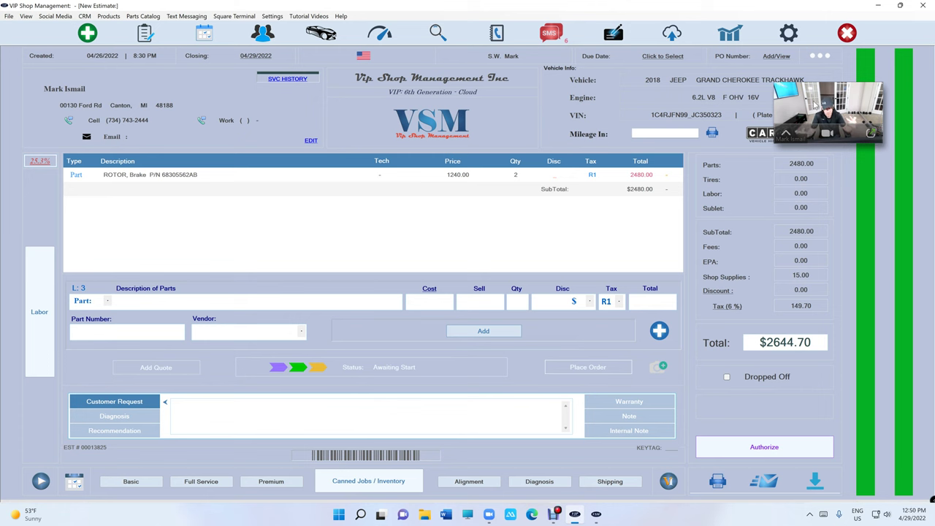
left_click(659, 330)
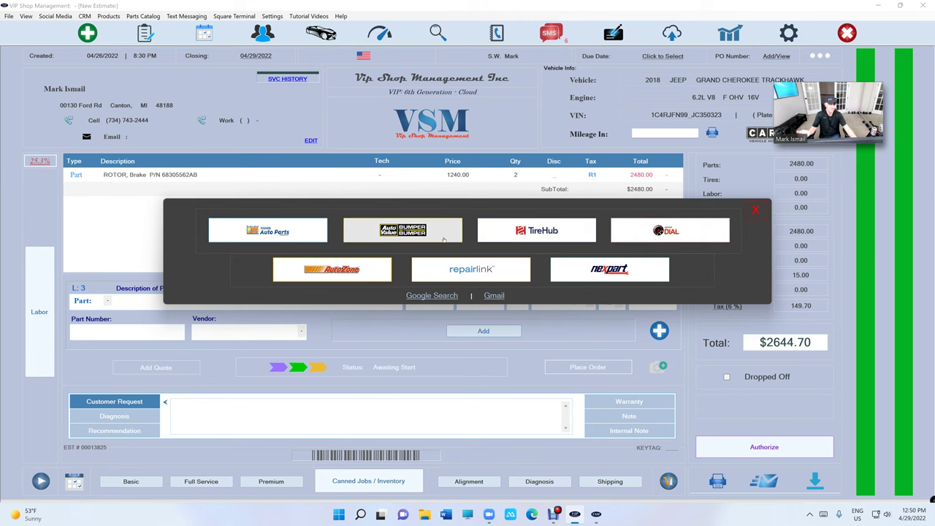
Step: Look through the Nexpart vendors, then reopen the RepairLink dealer catalog instead
left_click(573, 268)
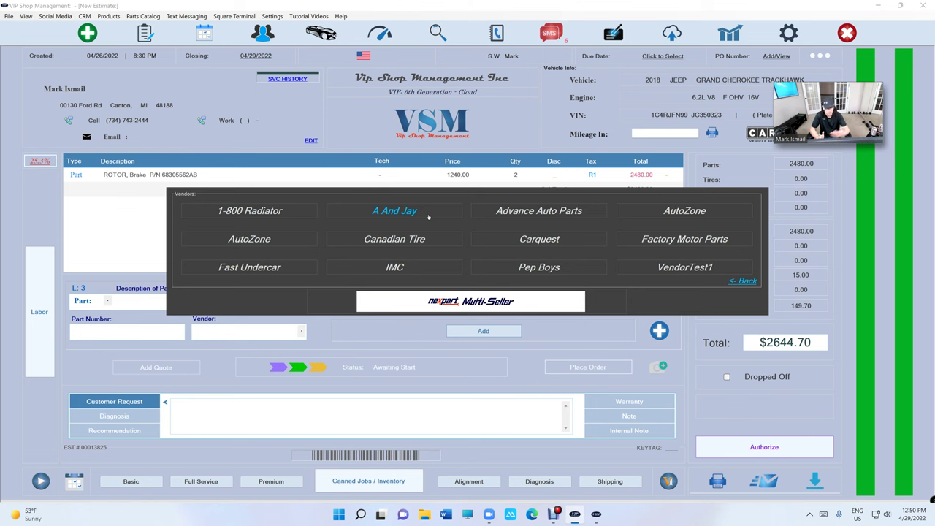
left_click(742, 281)
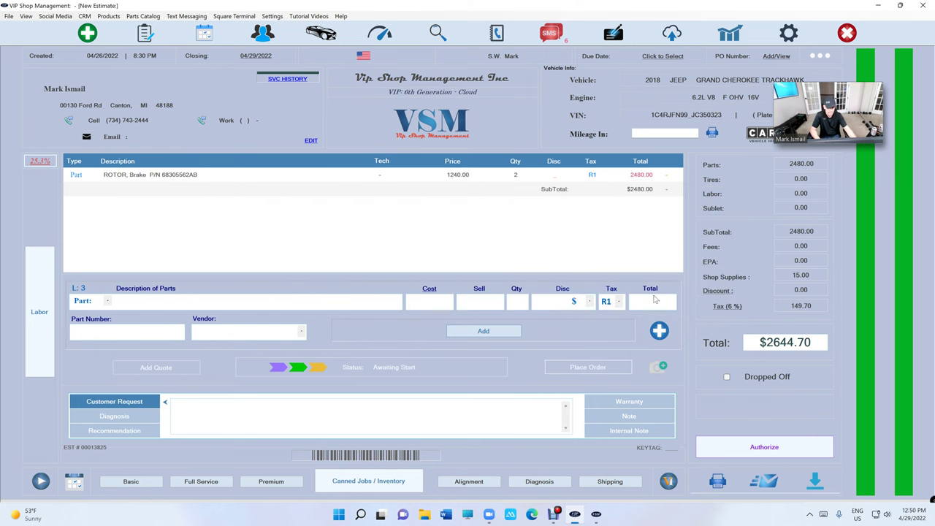
left_click(658, 330)
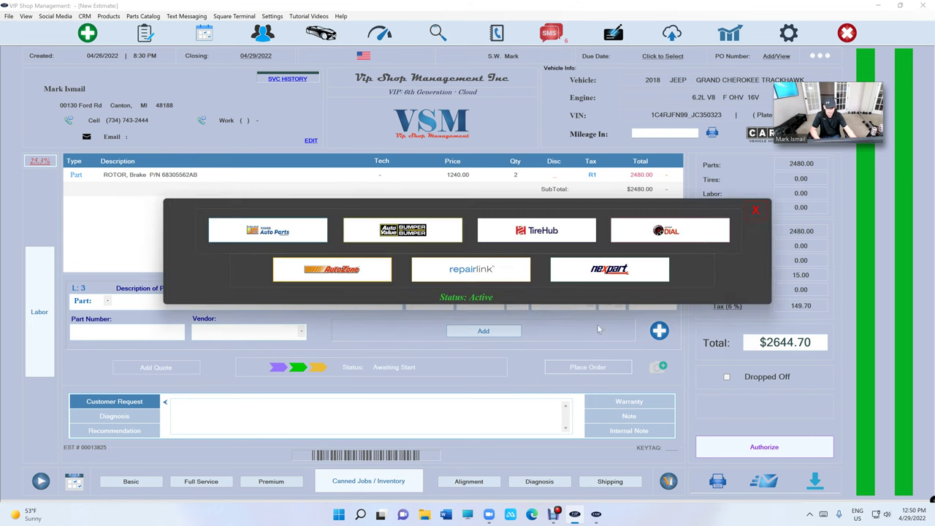
left_click(448, 278)
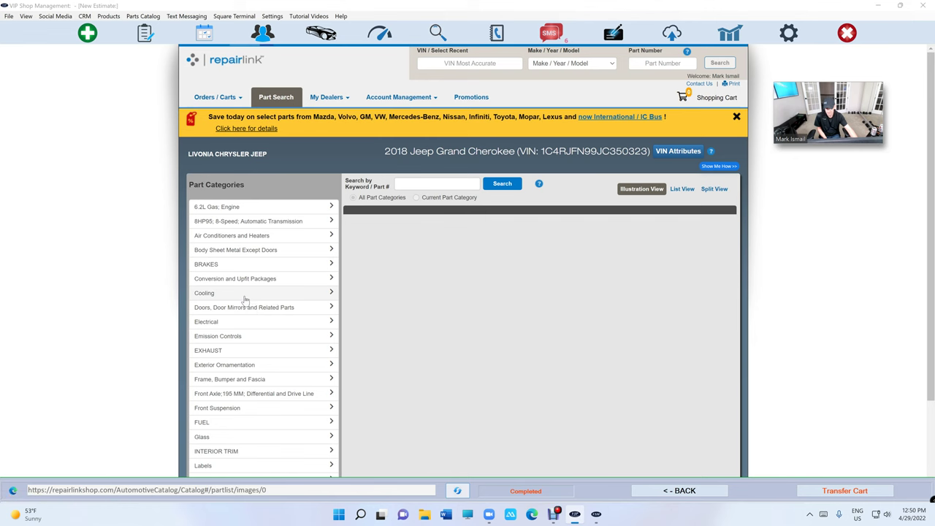
Step: Add the $36.19 supercharger drive belt from Cooling > Drive Belts > BELTS to the cart
left_click(245, 296)
left_click(246, 308)
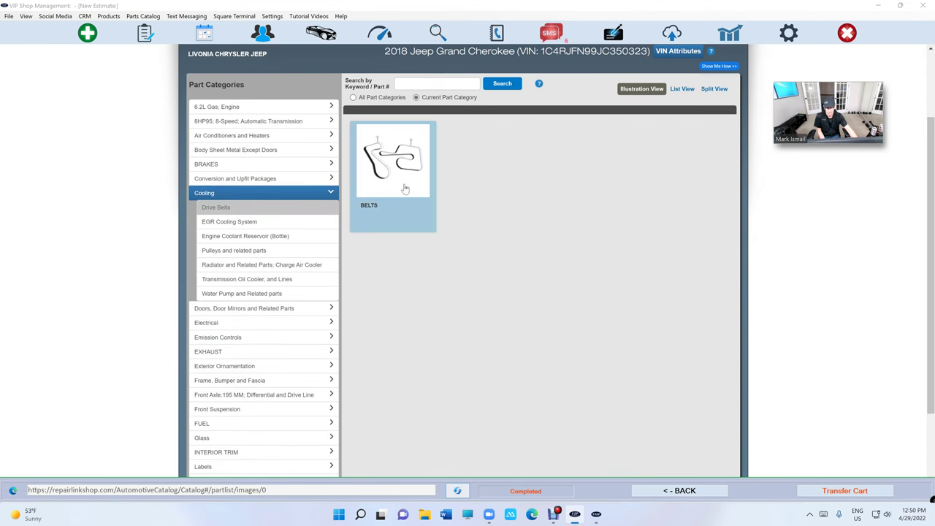
left_click(403, 187)
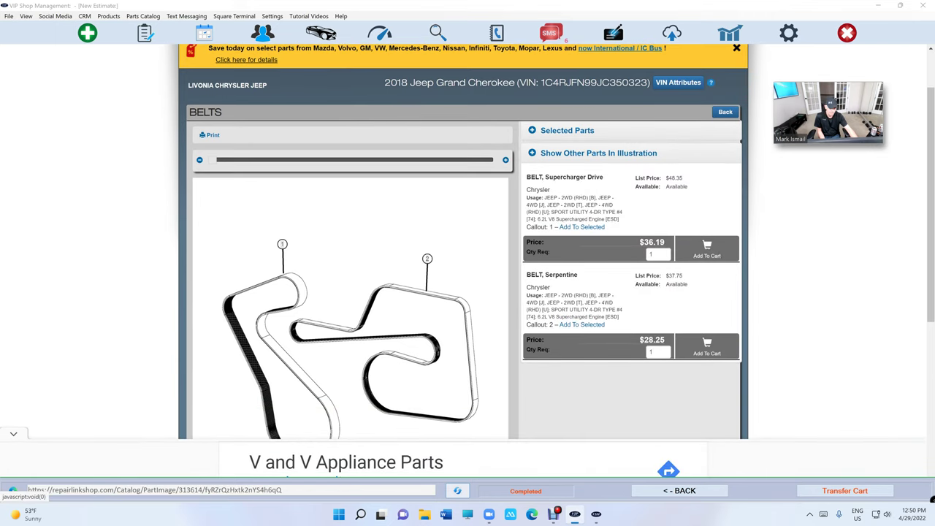
left_click(706, 252)
Step: Transfer the cart so the supercharger drive belt appears on the estimate at 48.35
left_click(841, 493)
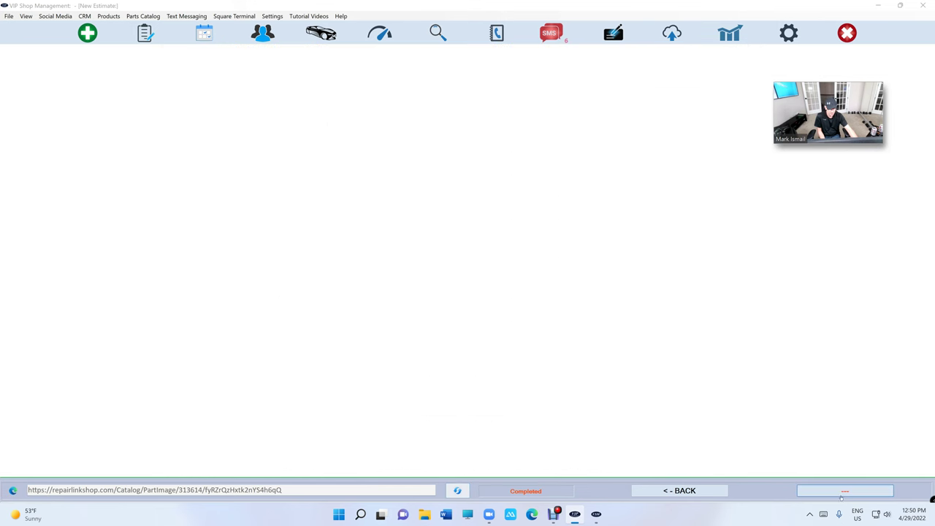